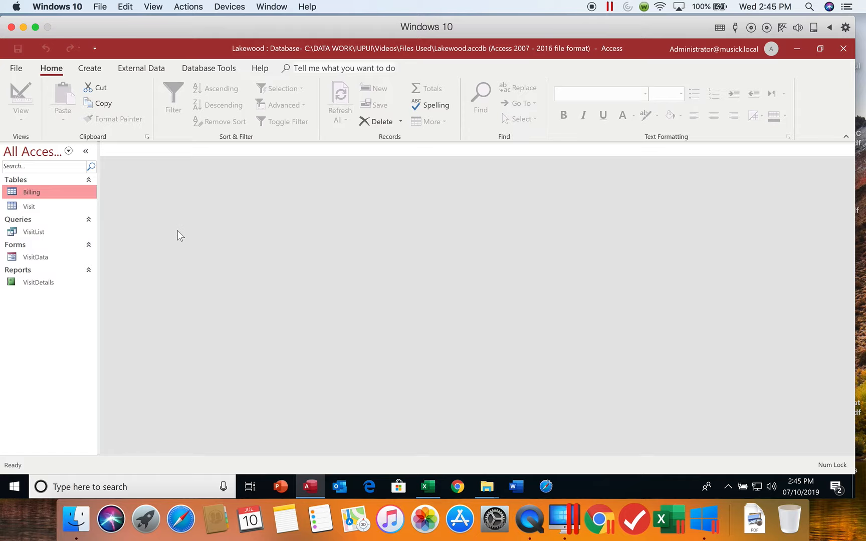
- Start an import from an Access database, using Support_AC_2_Taylor.accdb as the source and importing objects into the current database
left_click(145, 69)
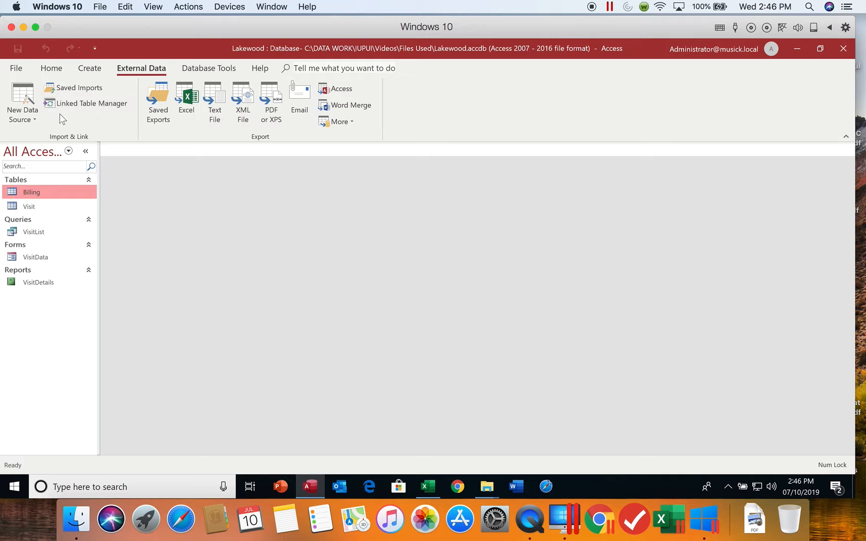
left_click(32, 118)
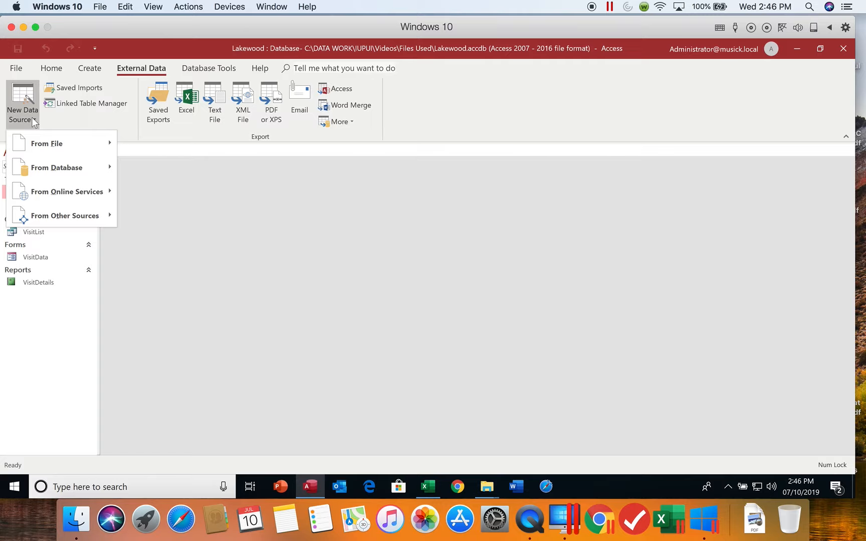
mouse_move(61, 168)
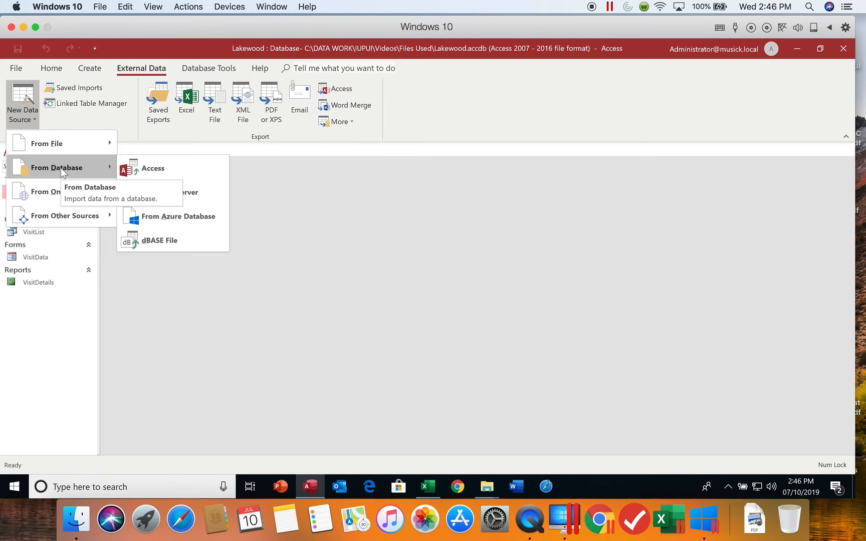
left_click(136, 169)
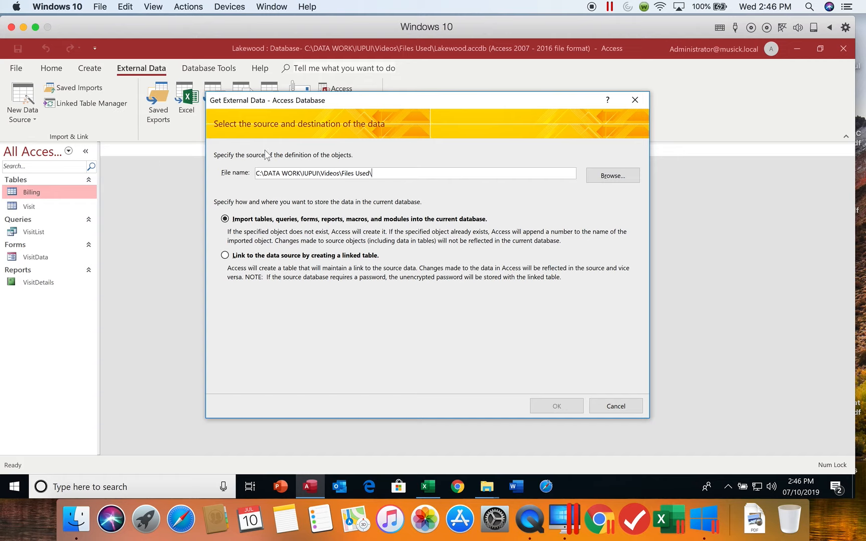
left_click(608, 180)
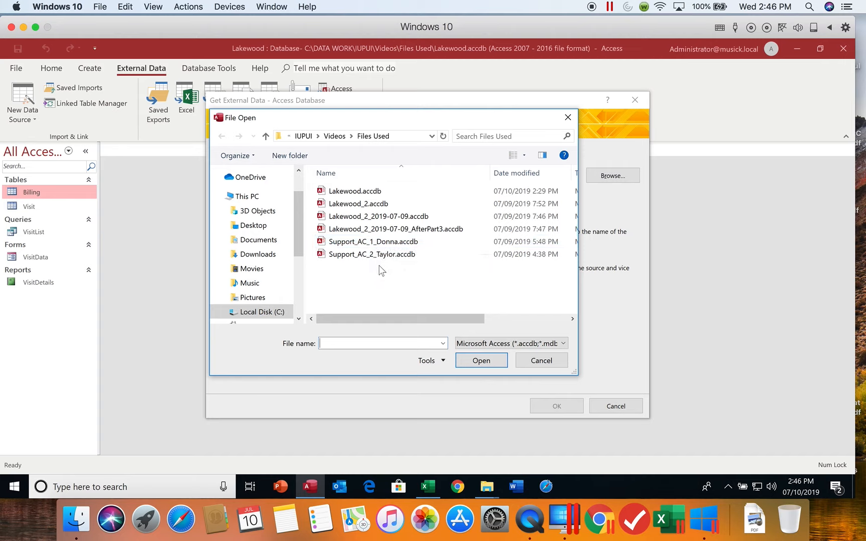
left_click(374, 258)
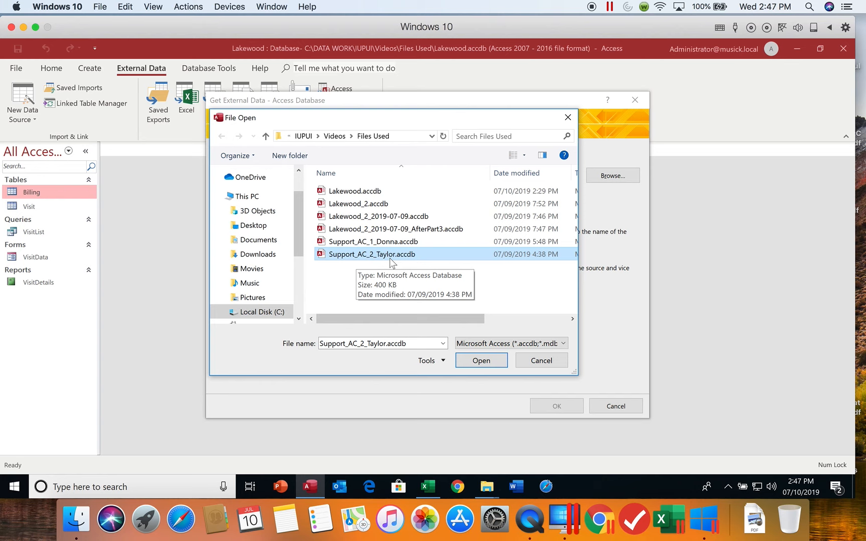
left_click(482, 360)
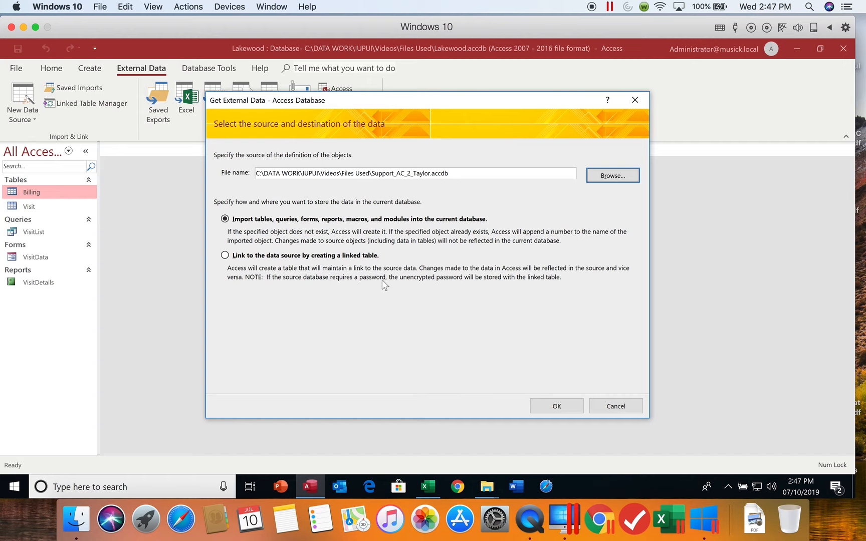
left_click(557, 406)
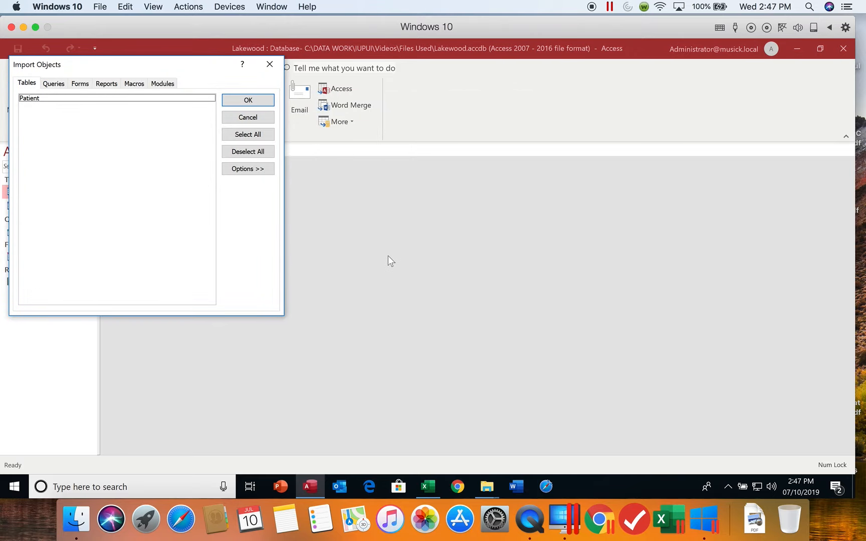
- Import the Patient table with the Definition Only option, without saving the import steps
left_click(110, 99)
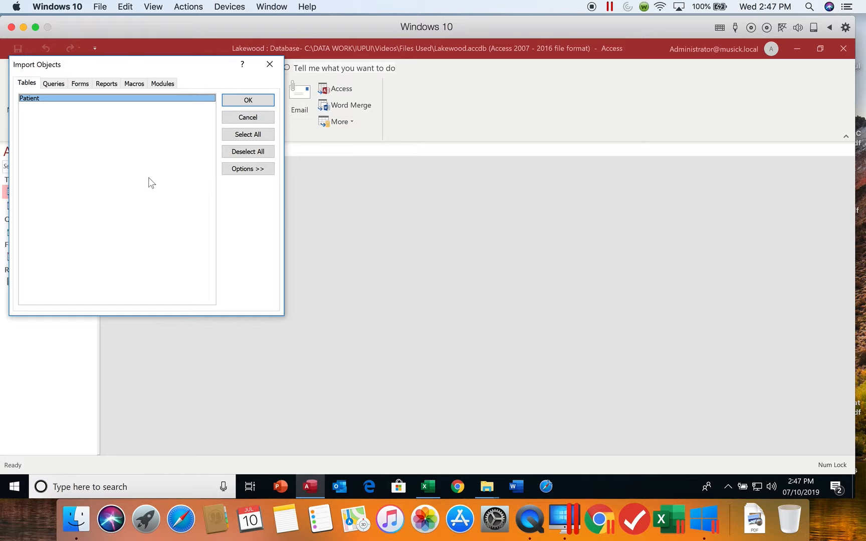
left_click(241, 170)
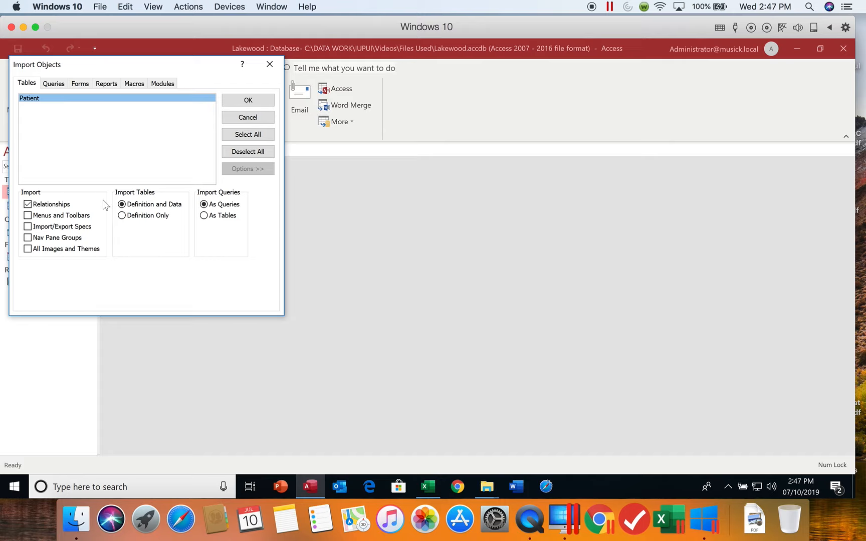
left_click(121, 217)
left_click(248, 103)
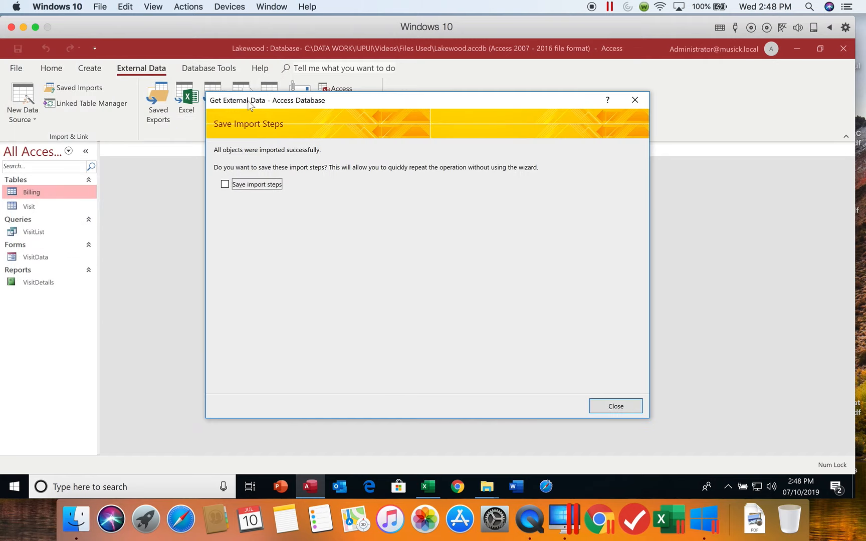
left_click(609, 406)
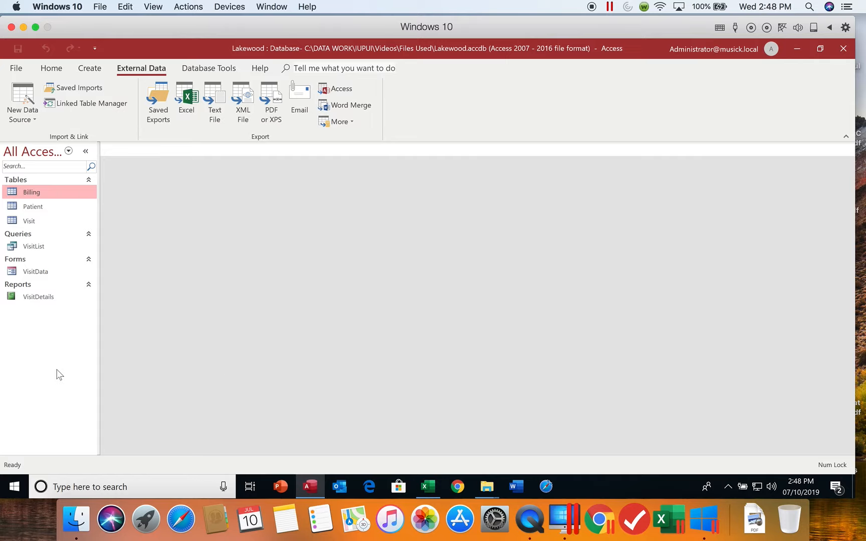
- Open the Patient table and insert the Address Quick Start fields before the Email field
double_click(45, 209)
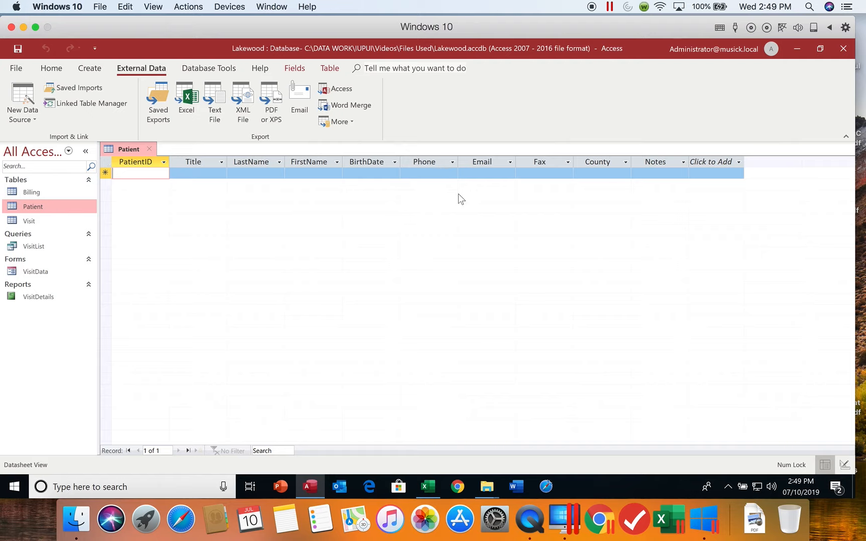
left_click(473, 162)
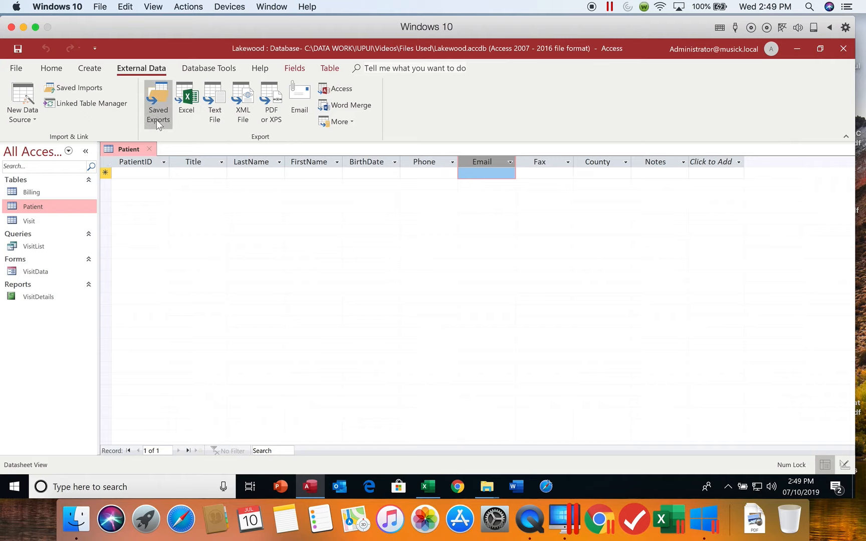
left_click(296, 69)
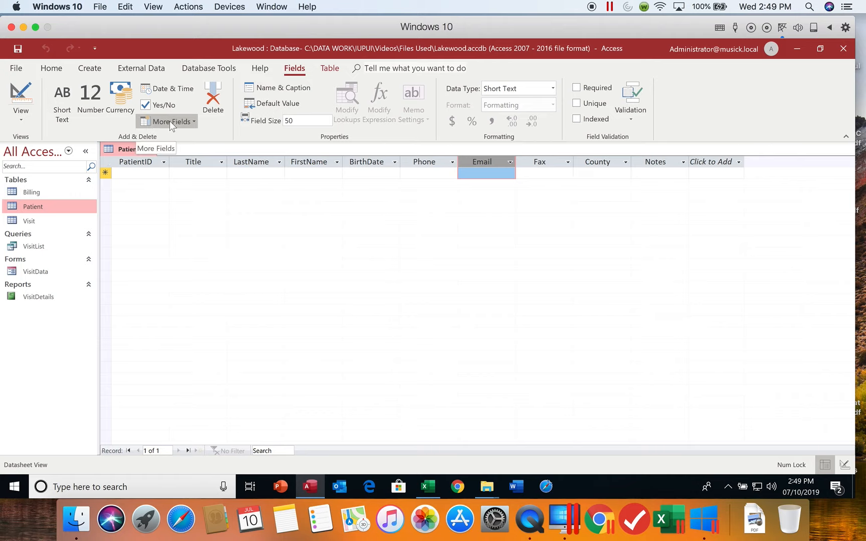
left_click(194, 121)
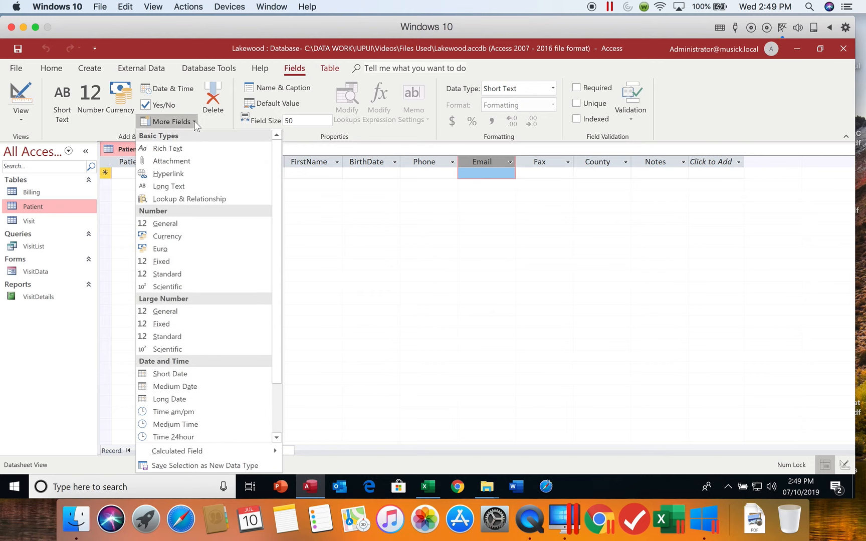
left_click_drag(286, 294, 286, 430)
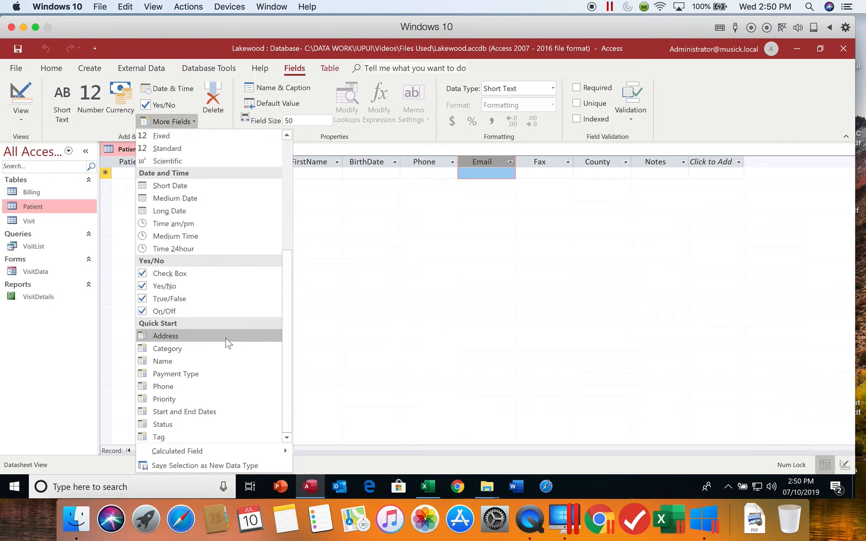
left_click(199, 336)
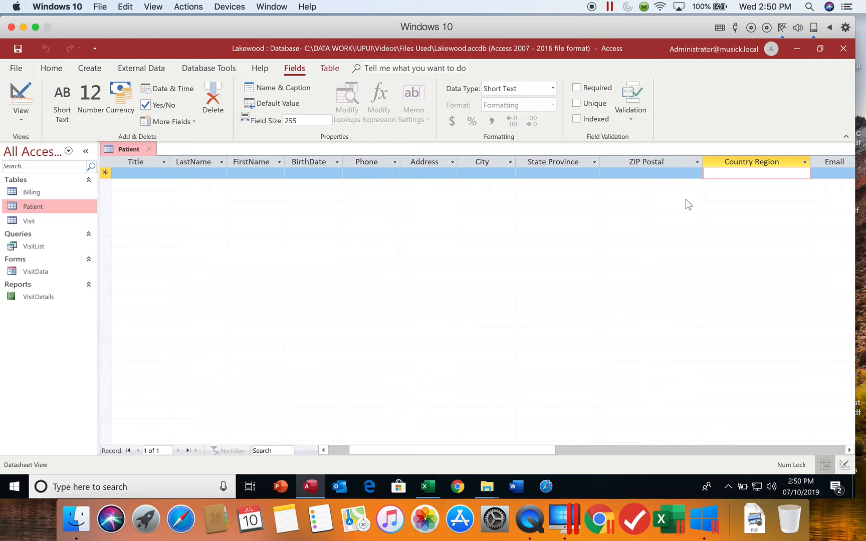
- Delete the Country Region field from the Patient table and save the table
left_click(736, 163)
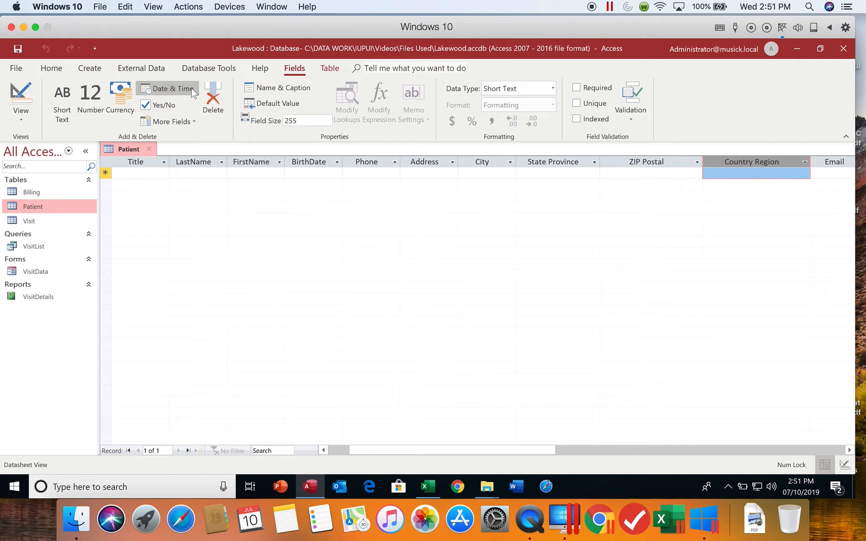
left_click(213, 99)
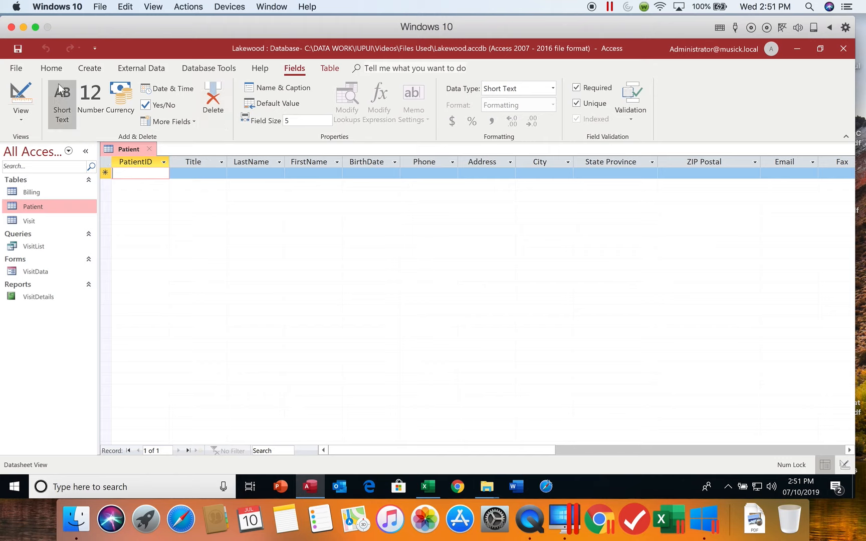
left_click(19, 49)
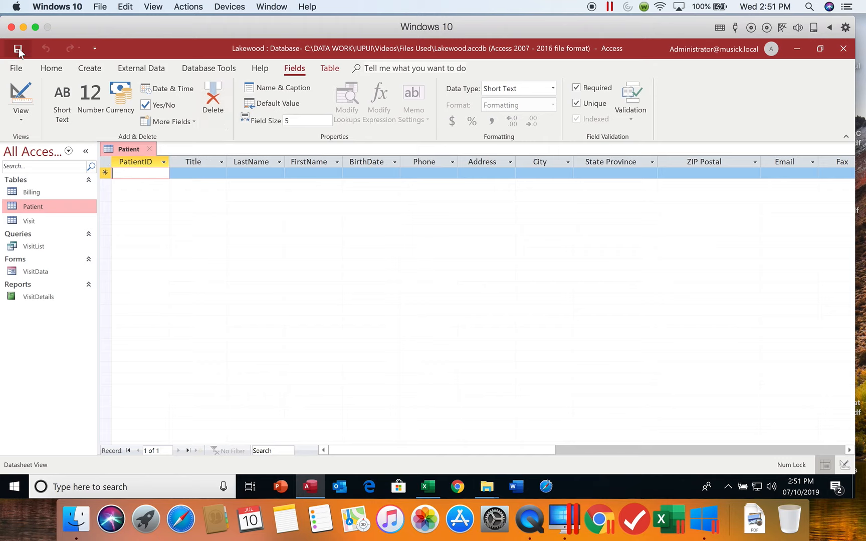
- Switch the Patient table to Design View and delete the Title field
left_click(24, 121)
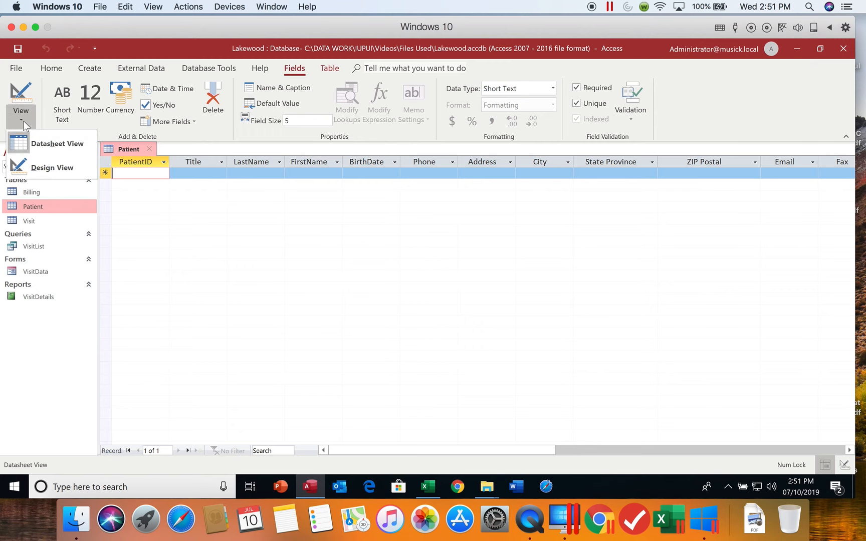
left_click(40, 171)
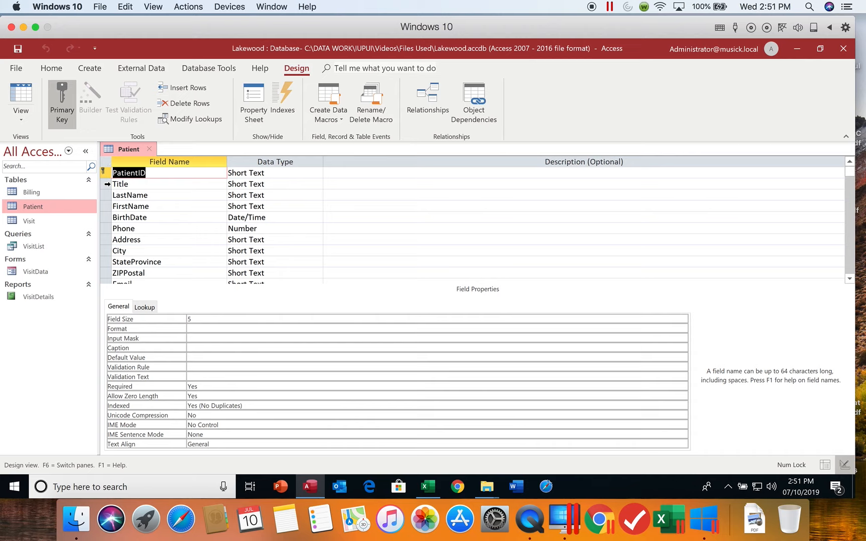
left_click(106, 184)
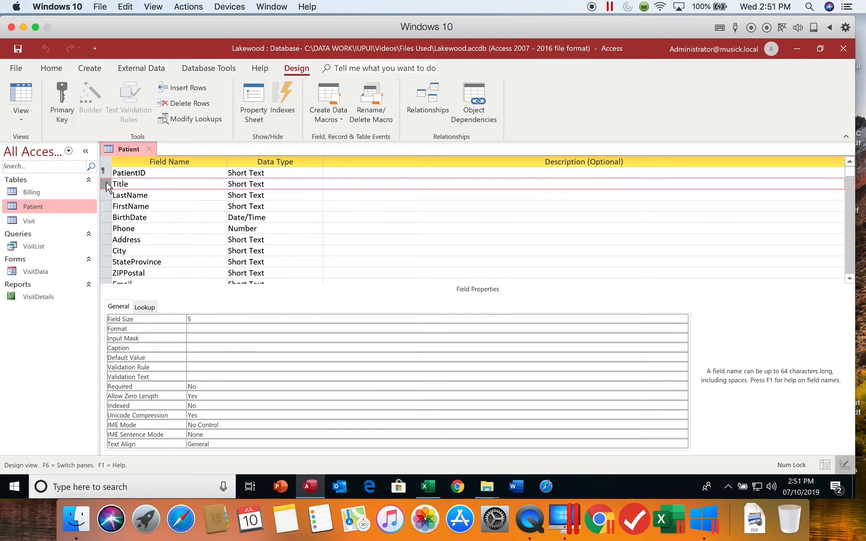
left_click(106, 186)
left_click(193, 104)
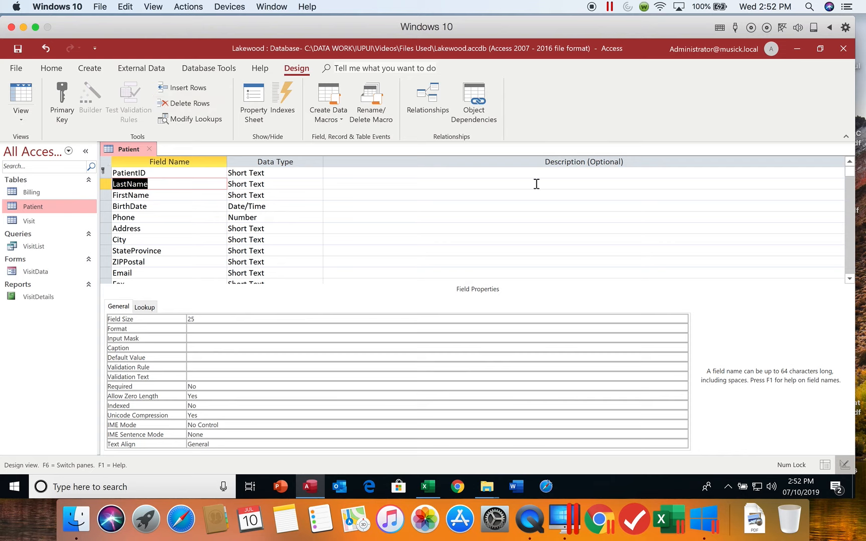
- Delete the Fax, County and Notes fields from the Patient table design
left_click(850, 279)
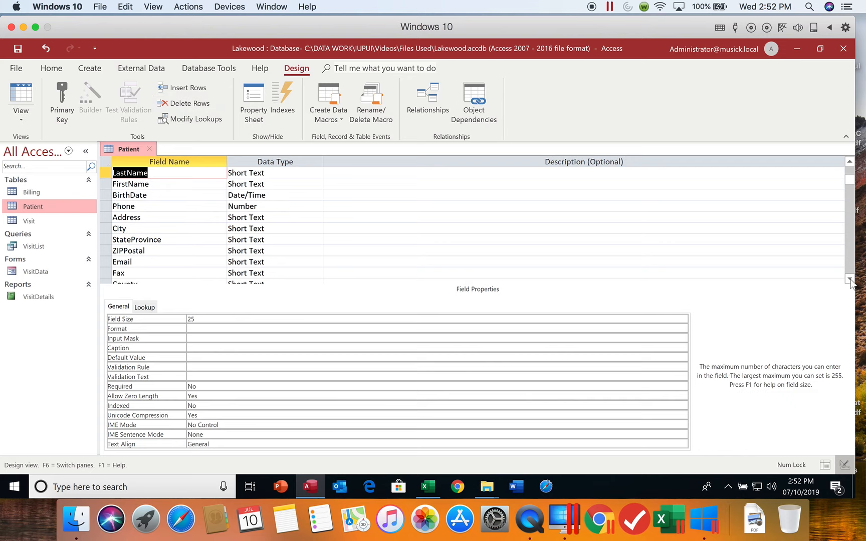
left_click(850, 279)
left_click(849, 279)
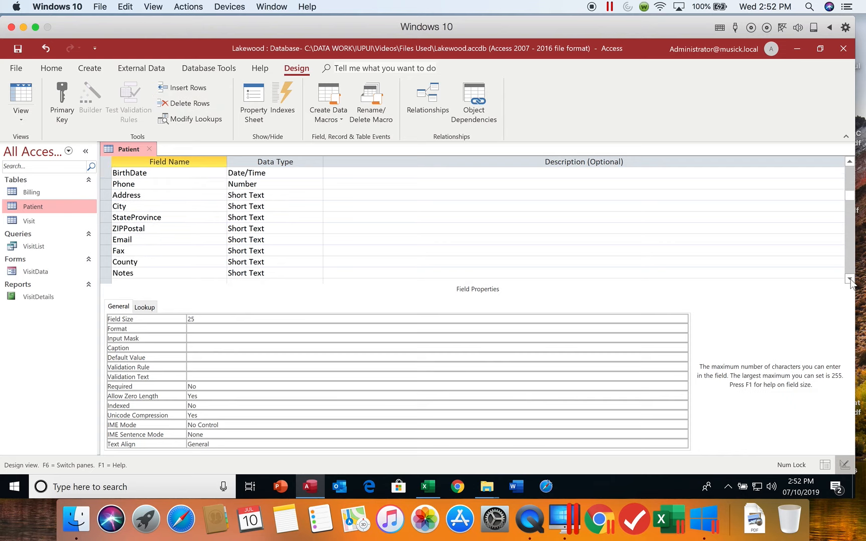
left_click(105, 250)
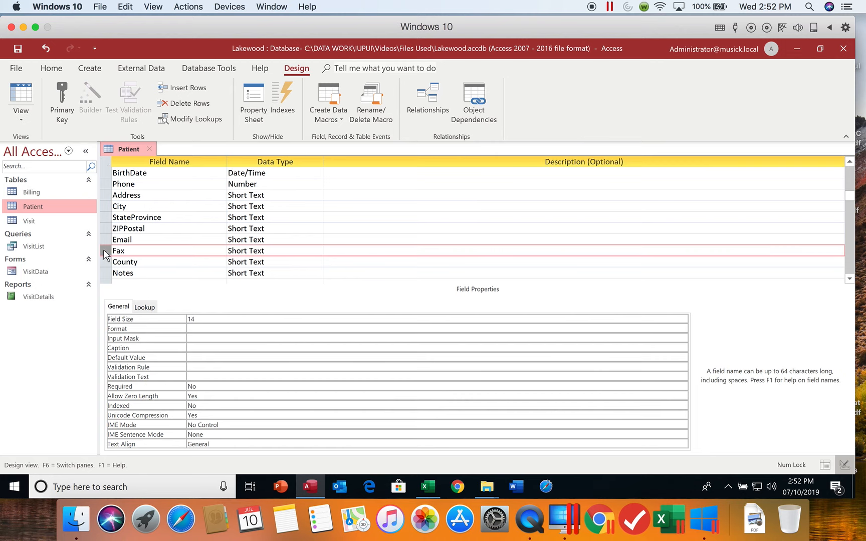
left_click(177, 105)
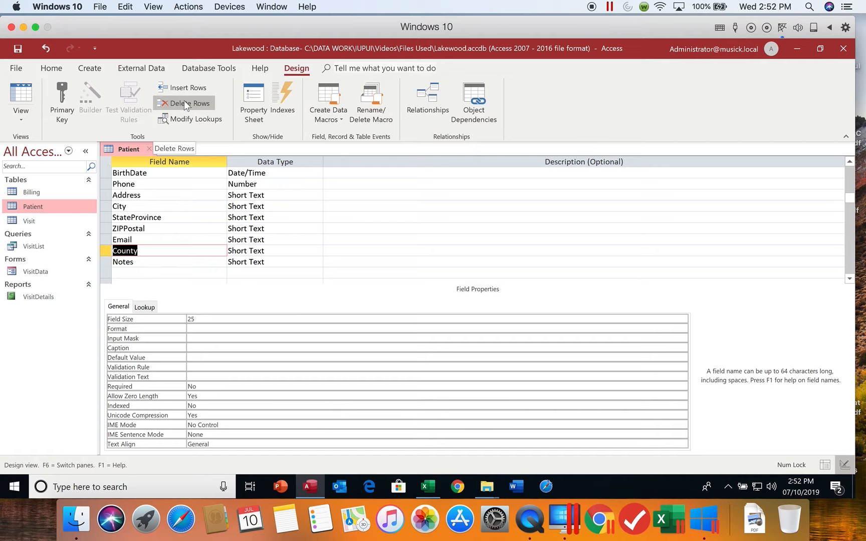
left_click(106, 262, "shift")
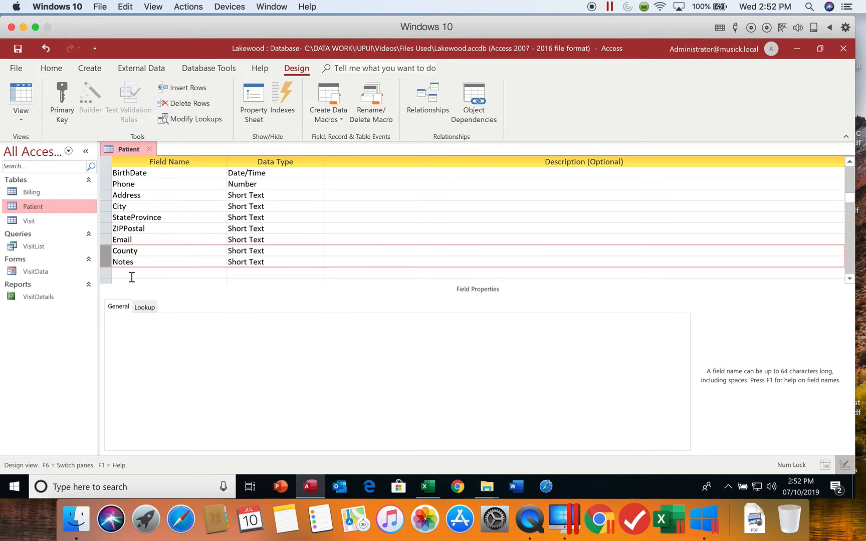
left_click(182, 104)
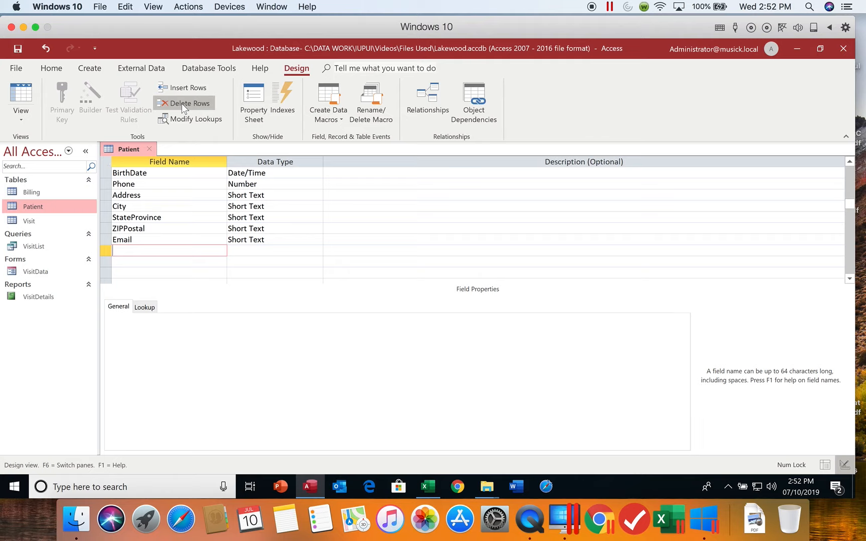
- Rename the StateProvince field as State
left_click(168, 219)
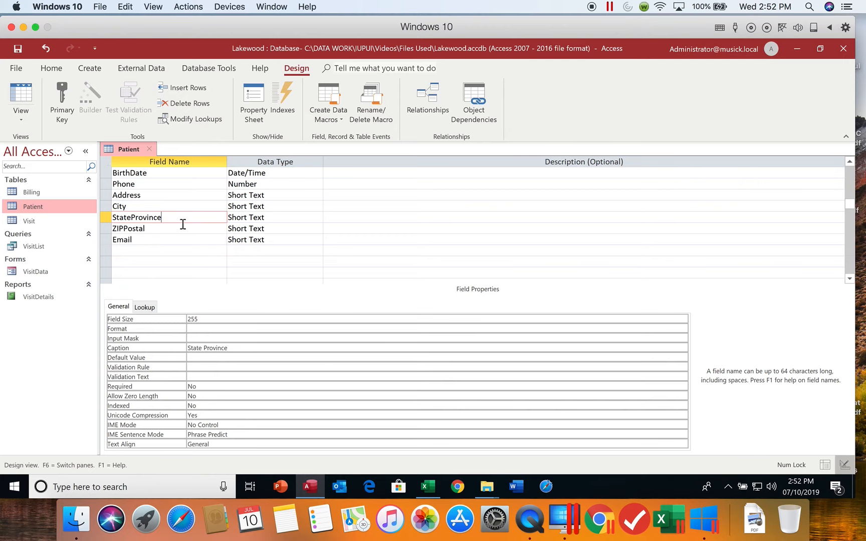
key("BackSpace")
key("BackSpace")
key("BackSpace")
key("BackSpace")
key("BackSpace")
key("BackSpace")
key("BackSpace")
key("BackSpace")
- Rename the ZIPPostal field as Zip
left_click(159, 228)
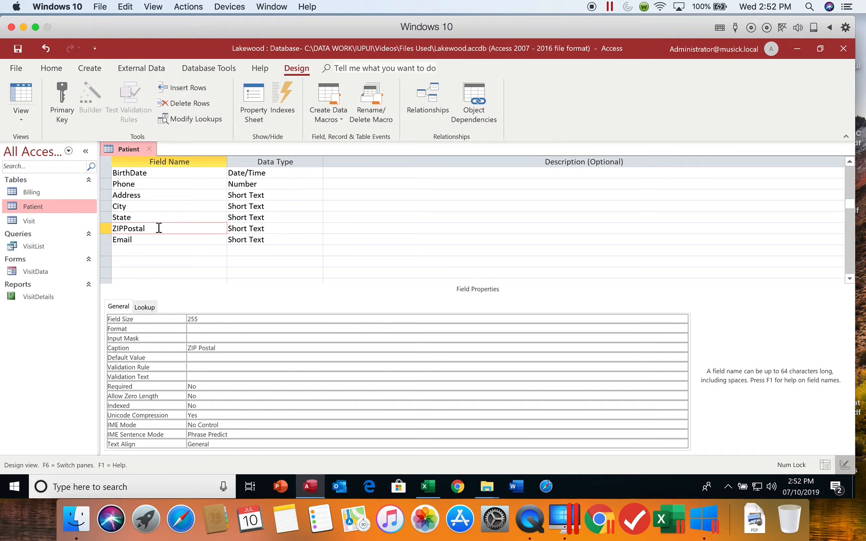
key("BackSpace")
key("BackSpace")
key("BackSpace")
key("BackSpace")
key("BackSpace")
key("BackSpace")
key("BackSpace")
key("BackSpace")
type("ip")
left_click(172, 250)
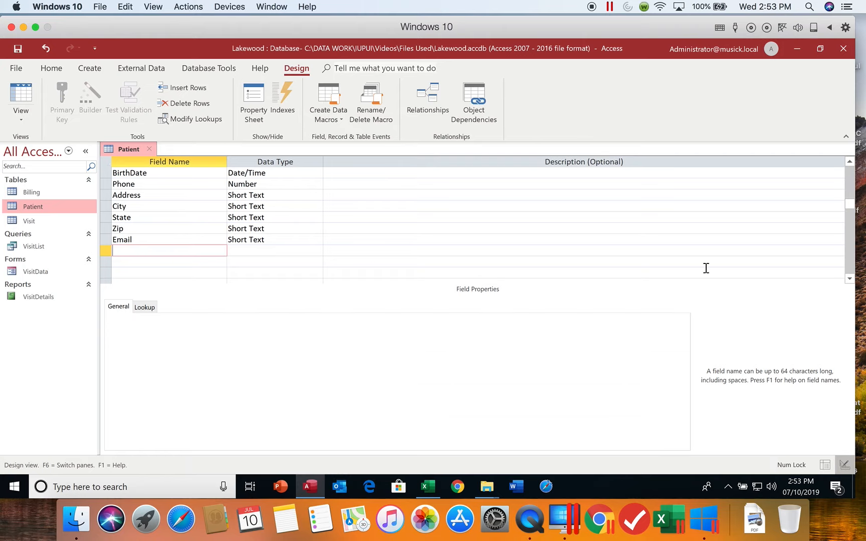
- Change the Phone field's data type to Short Text with a field size of 14
left_click_drag(849, 204, 849, 161)
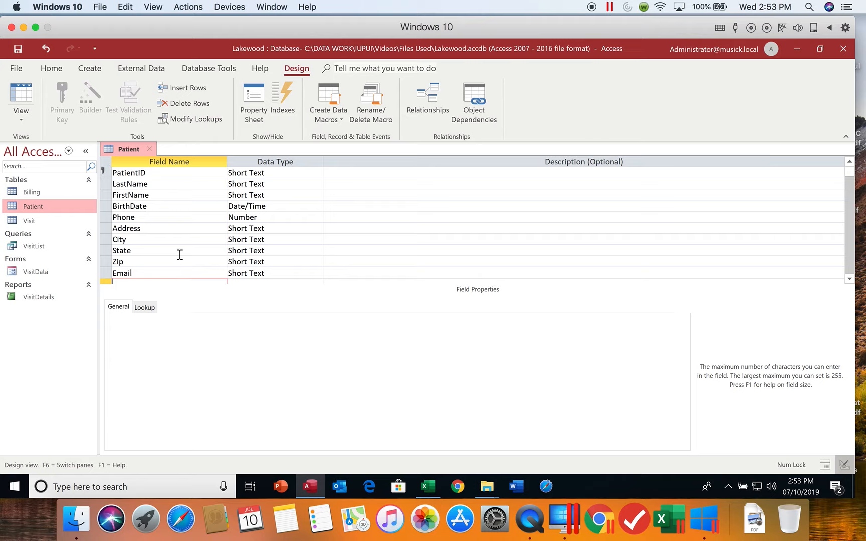
left_click(146, 221)
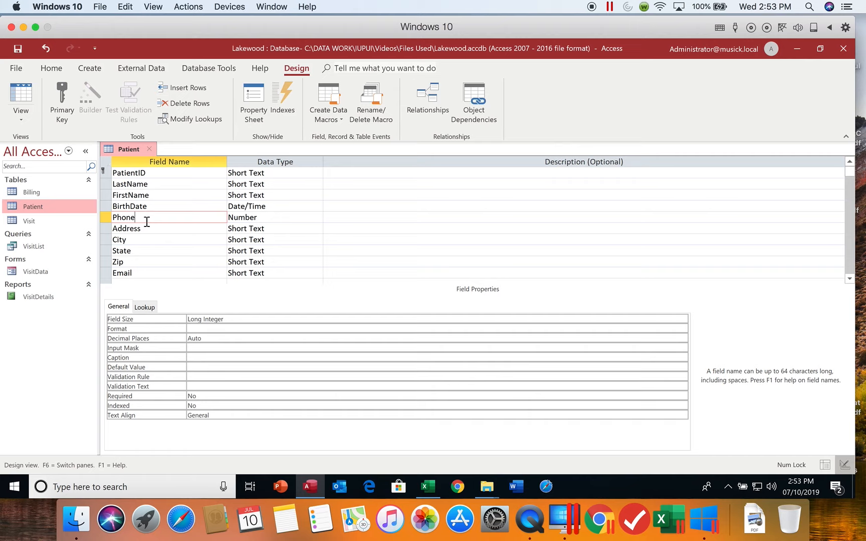
left_click(280, 219)
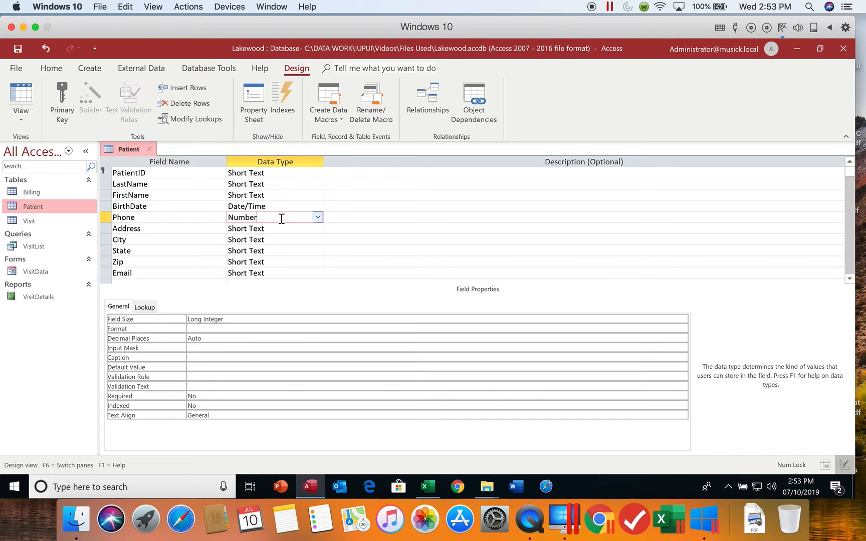
left_click(318, 217)
left_click(311, 230)
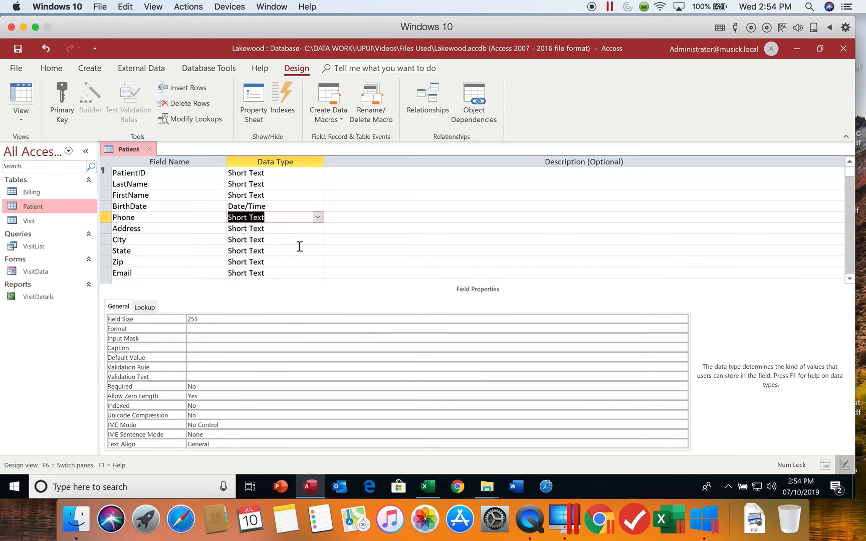
left_click(180, 322)
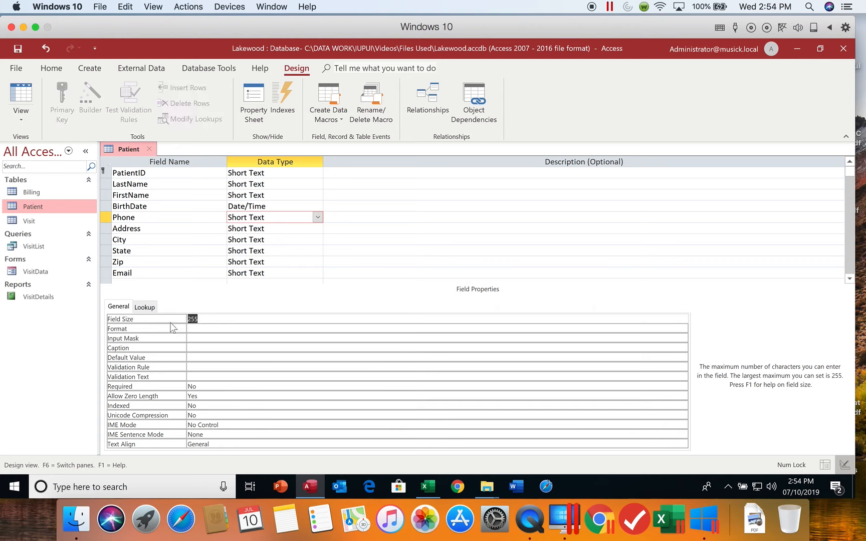
type("14")
left_click(196, 347)
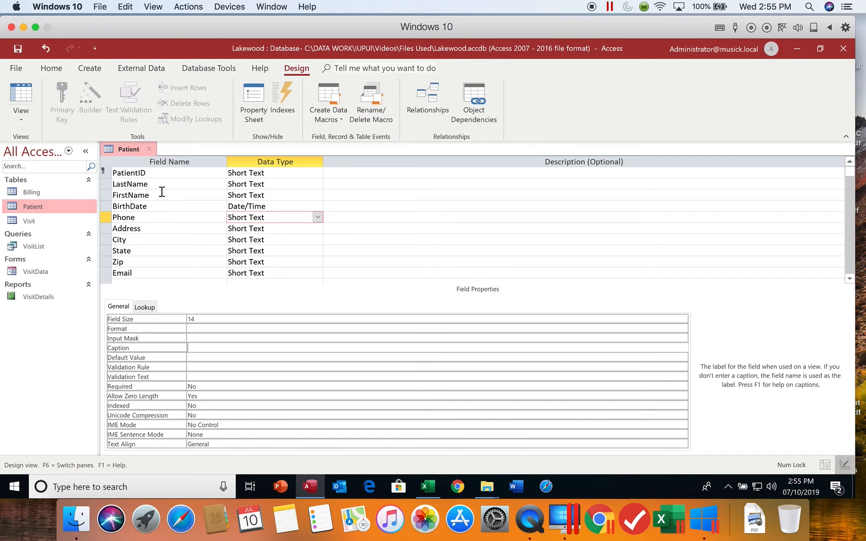
- Clear the Address field's caption and set its field size to 35
left_click(149, 229)
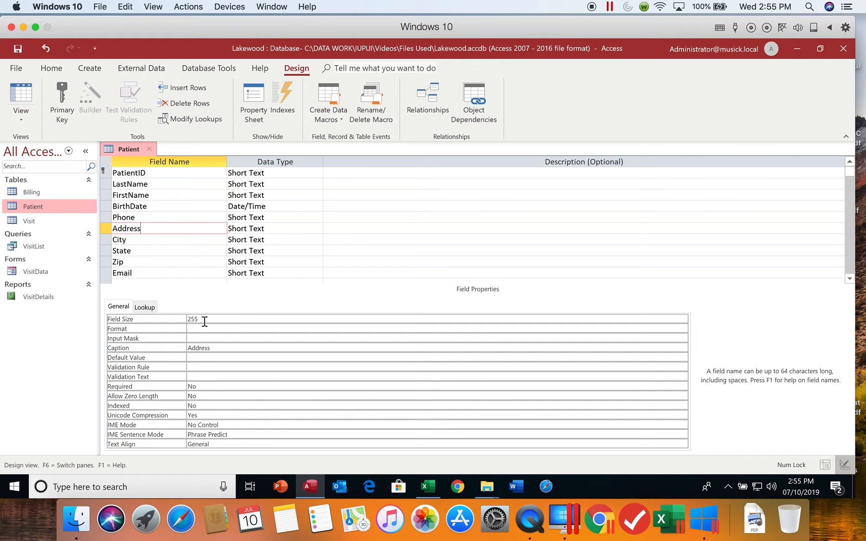
double_click(222, 347)
key("Delete")
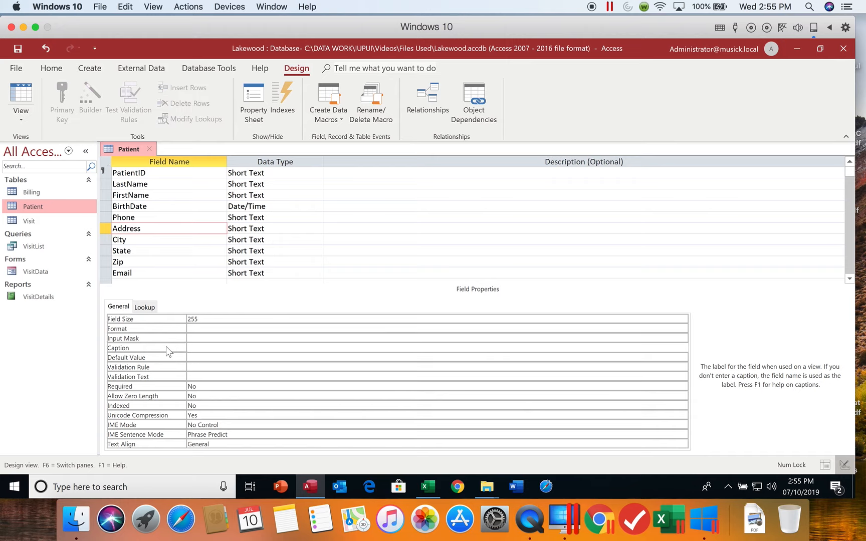
left_click(202, 320)
left_click(177, 320)
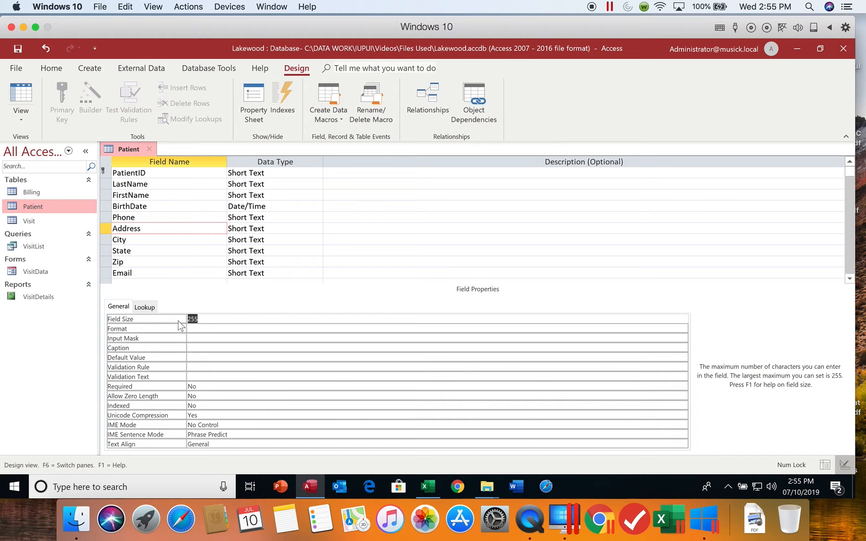
type("35")
- Set the City field's size to 25 and clear its caption
left_click(145, 241)
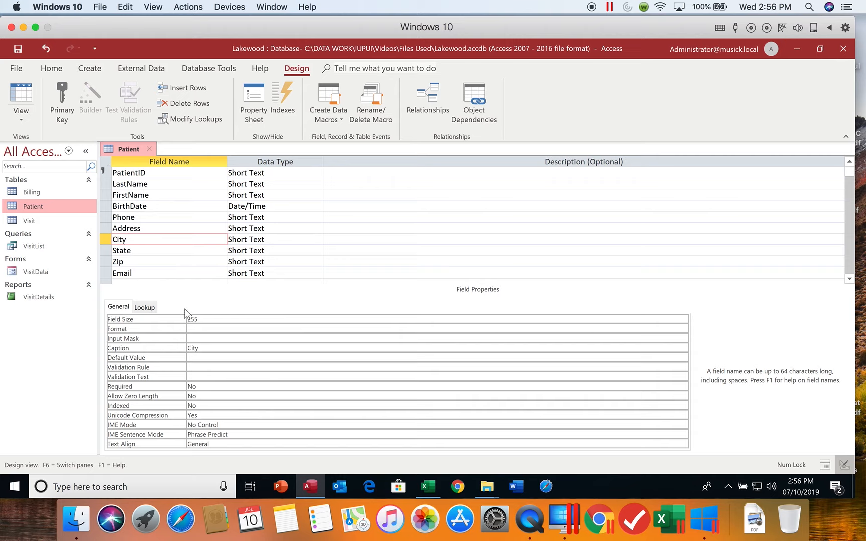
left_click(207, 319)
left_click(179, 321)
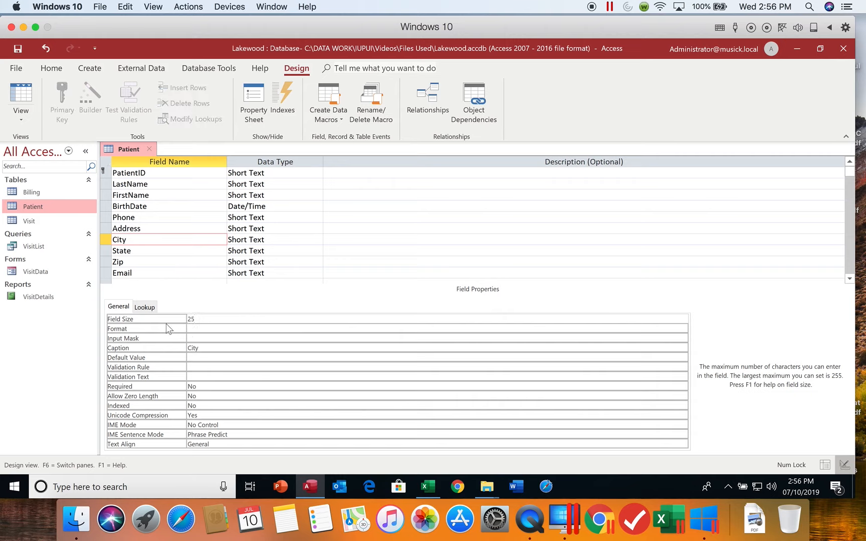
left_click(207, 348)
left_click(177, 348)
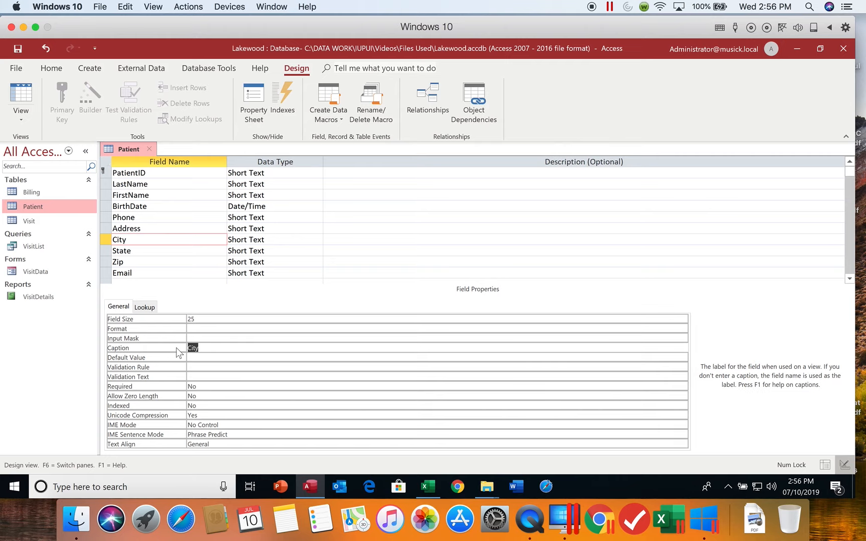
key("Delete")
- Set the State field's size to 2 and clear its State Province caption
left_click(147, 250)
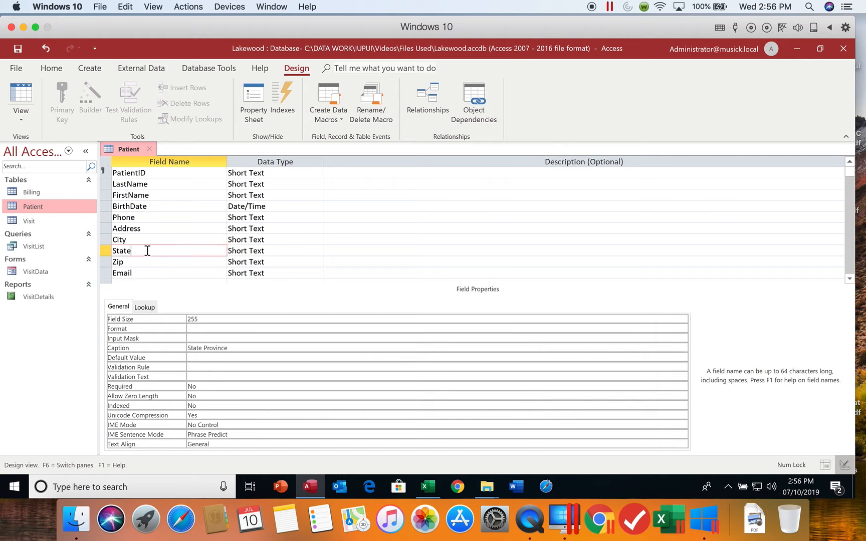
left_click(205, 317)
left_click(181, 318)
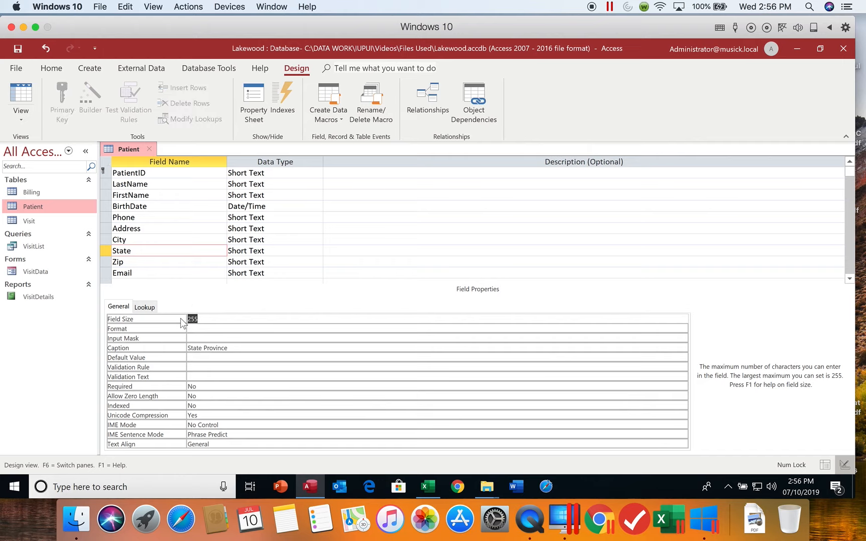
left_click(229, 349)
left_click_drag(229, 349, 176, 356)
key("Delete")
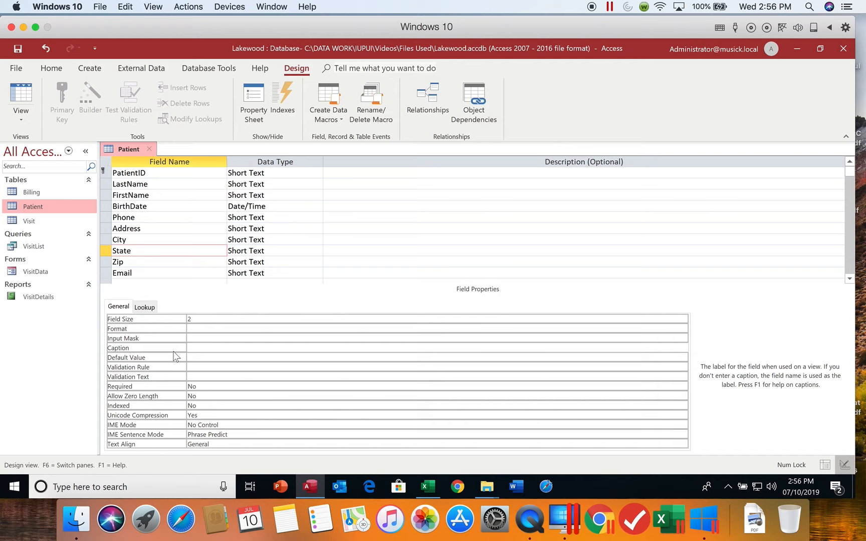
- Set the Zip field's size to 10, clear its ZIP Postal caption, and save the table design
left_click(160, 264)
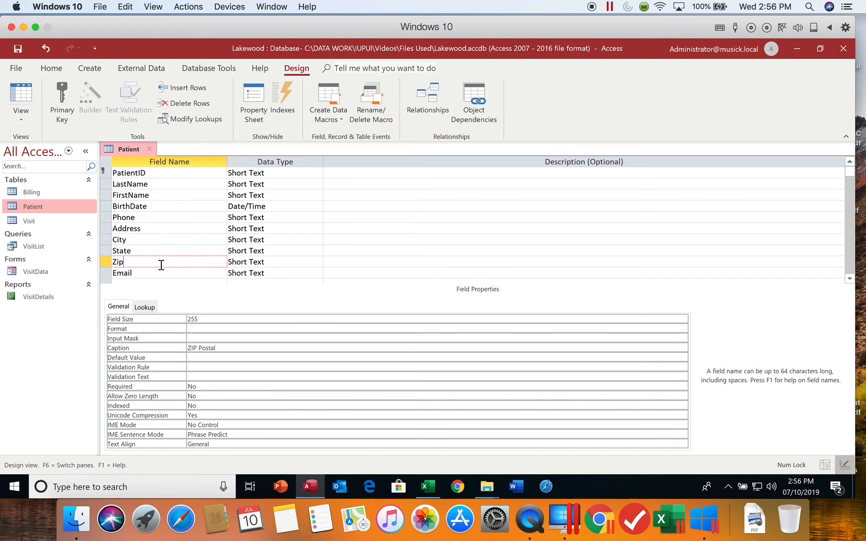
left_click(172, 320)
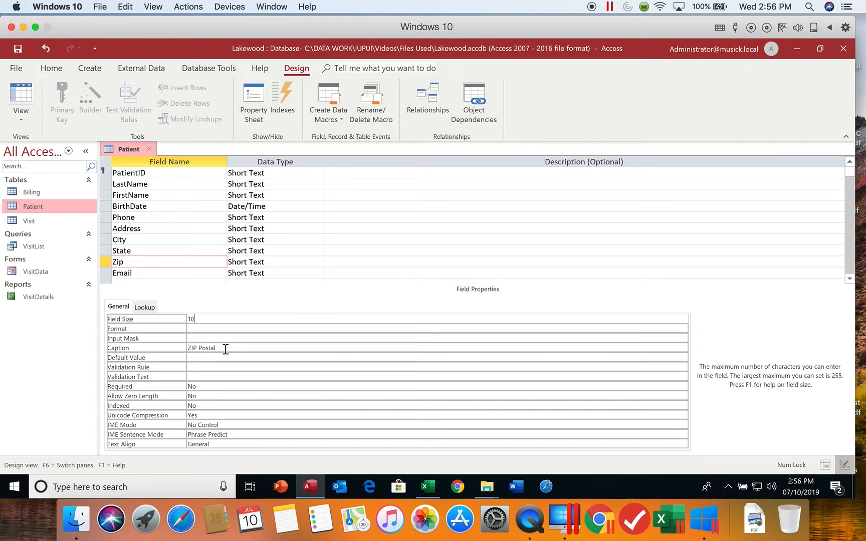
left_click_drag(225, 349, 178, 349)
key("Delete")
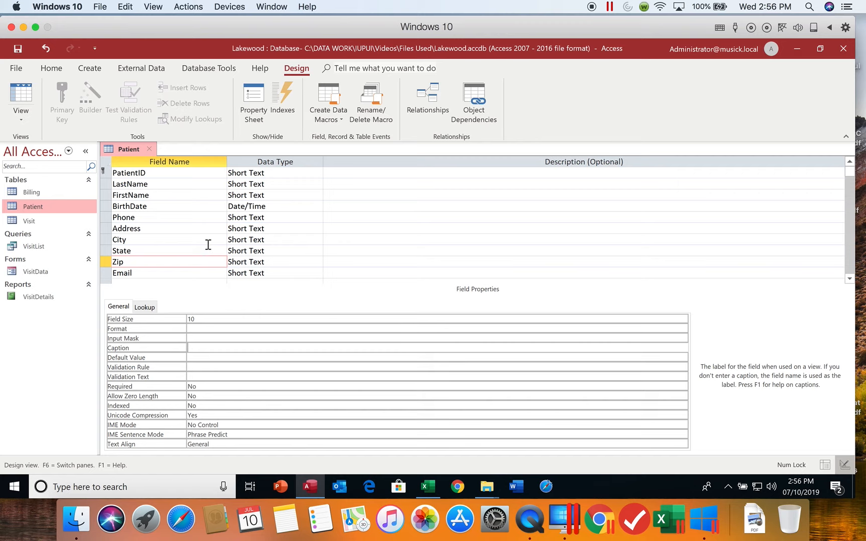
left_click(20, 51)
- Give the PatientID field the description "Primary key" and the caption "Patient ID"
left_click(333, 174)
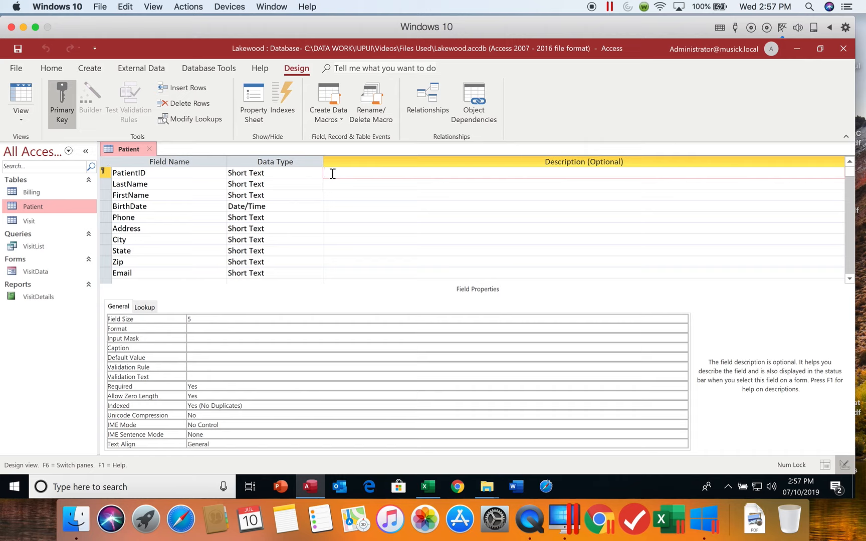
type("Primary key")
left_click(209, 348)
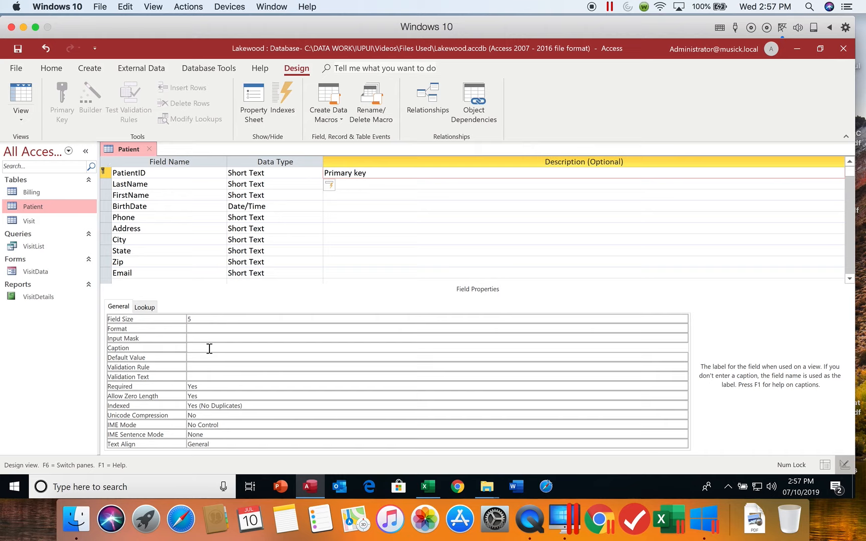
type("Patient ID")
- Set the LastName field's caption to "Last Name"
left_click(166, 184)
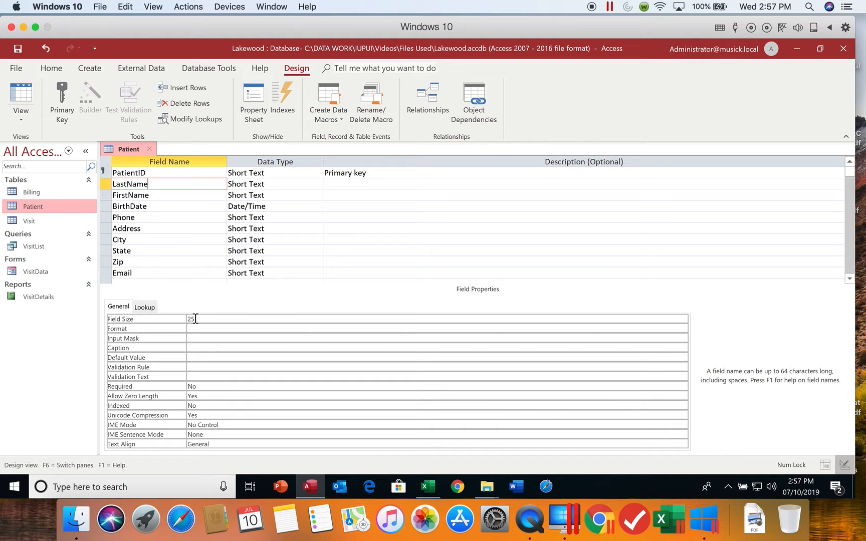
left_click(194, 348)
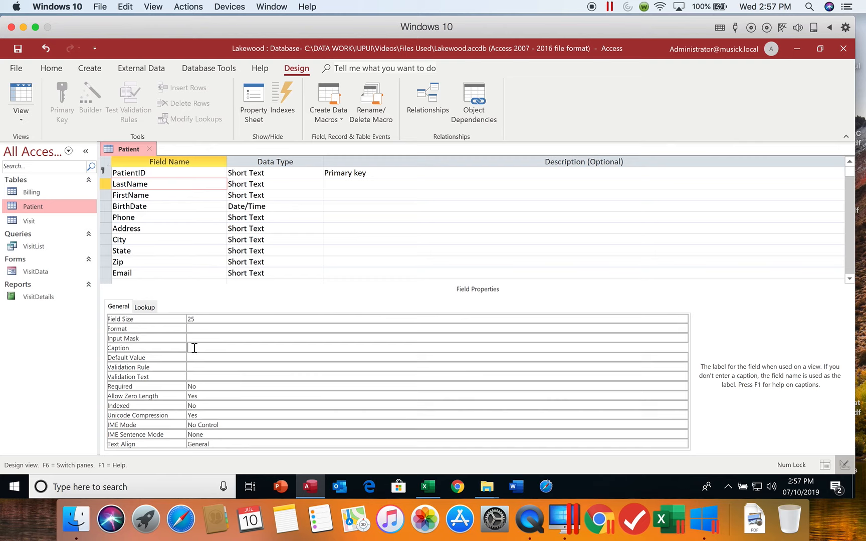
type("Last Name")
- Set the FirstName field's caption to "First Name"
left_click(150, 197)
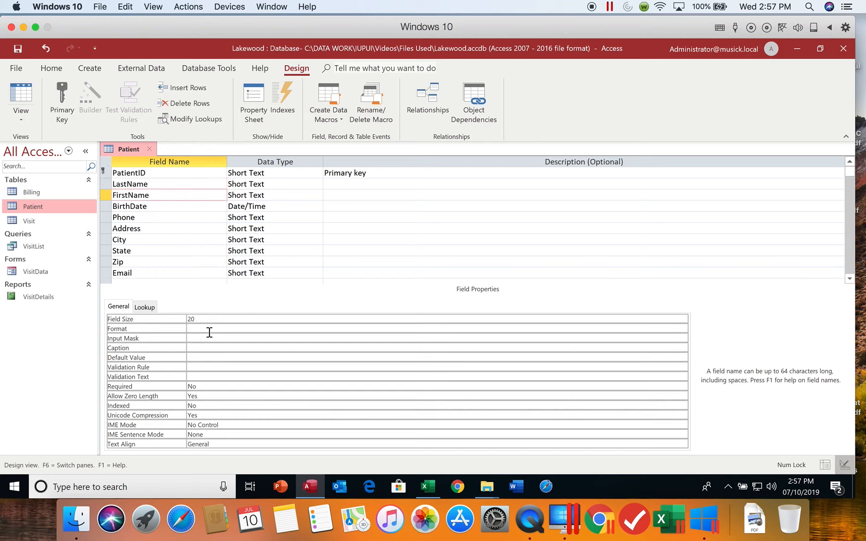
left_click(197, 348)
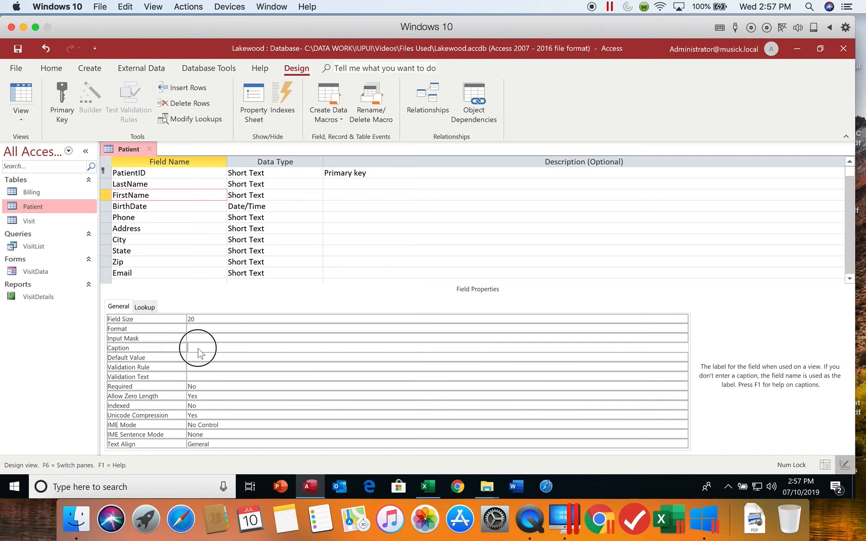
type("First")
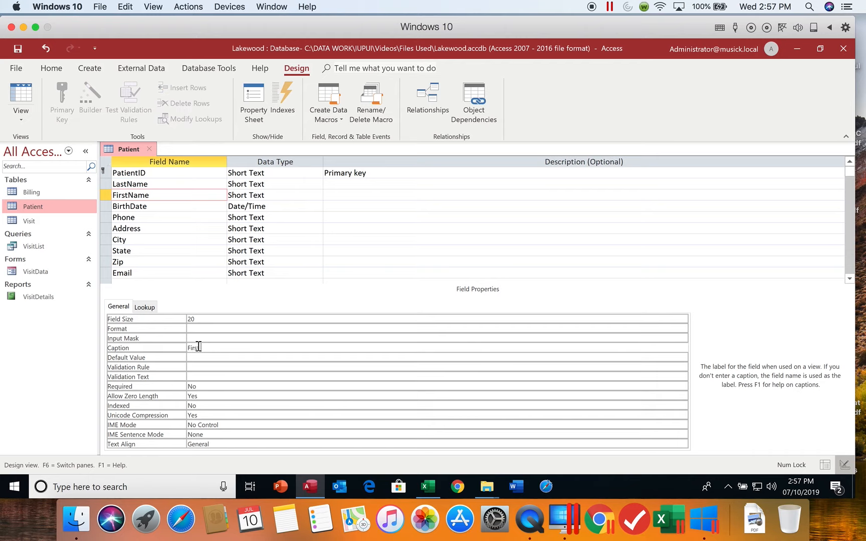
type(" Name")
- Set the BirthDate field's caption to "Date of Birth"
left_click(161, 205)
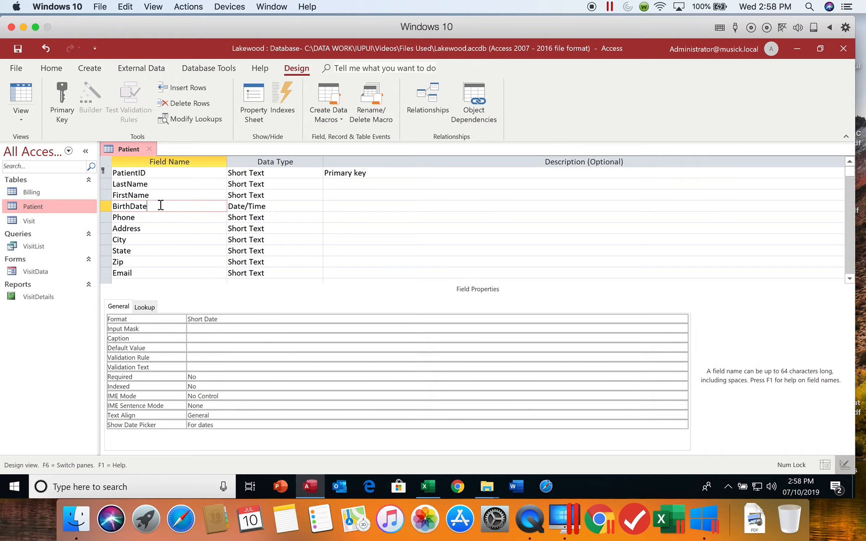
left_click(207, 337)
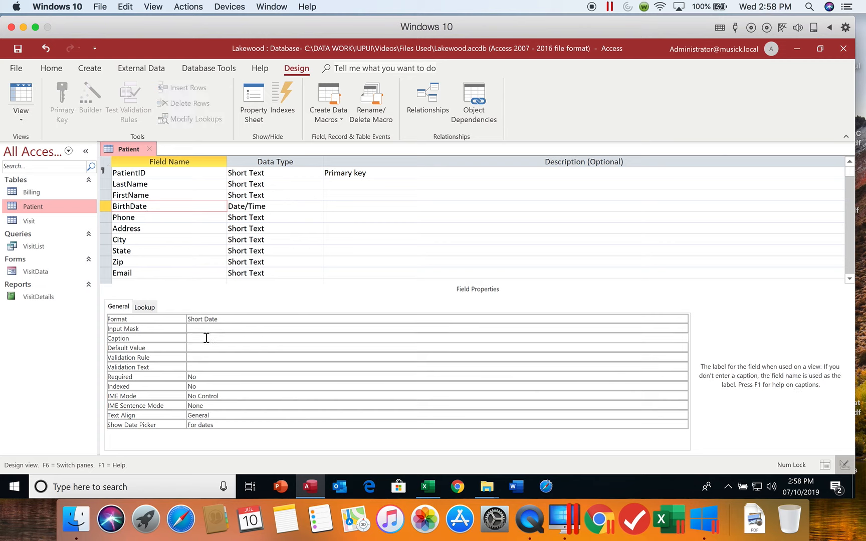
type("Date of Birth")
- Set the State field's default value to GA
left_click(140, 252)
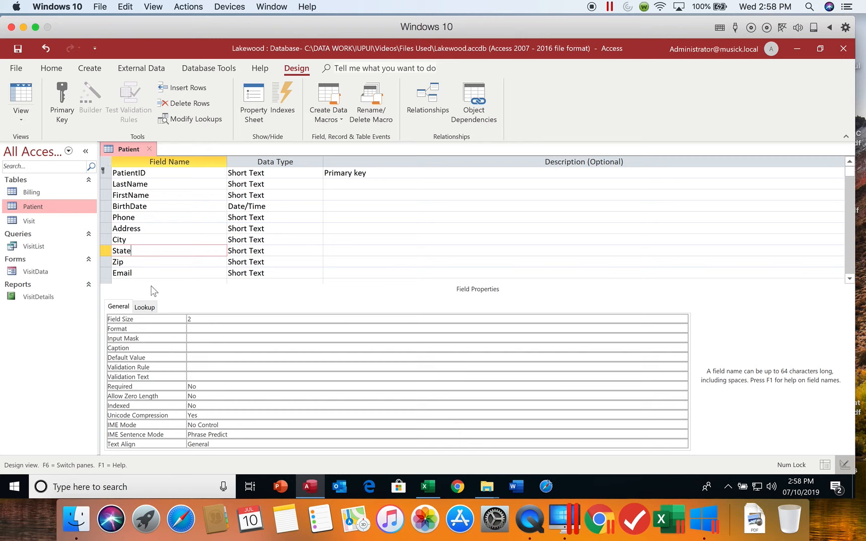
left_click(195, 356)
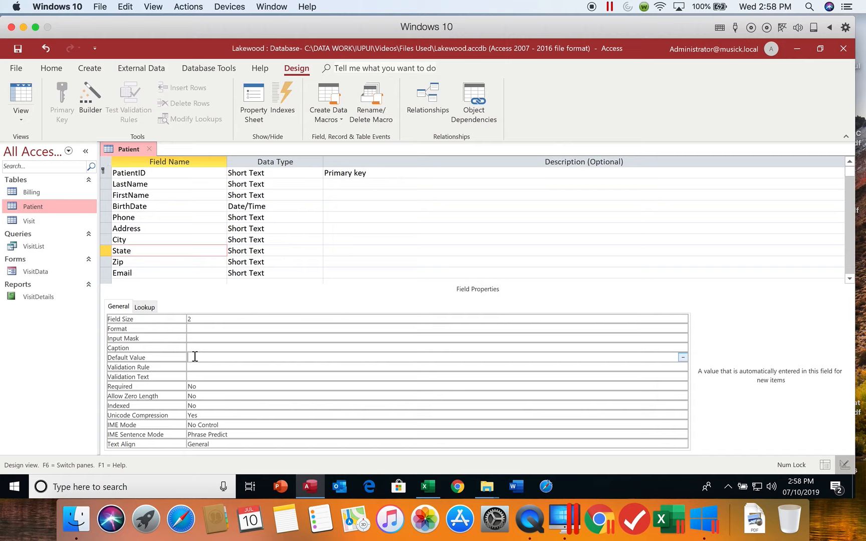
type("GA")
key("Return")
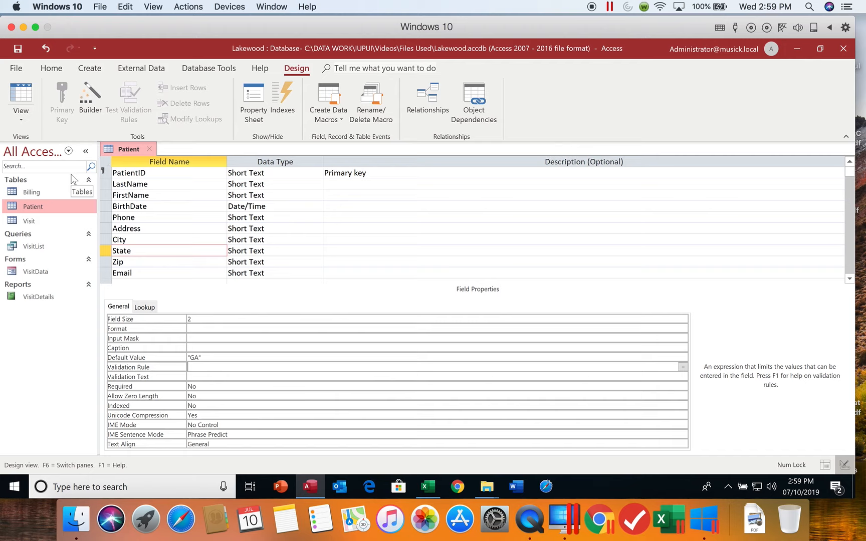
- Save and close the Patient table design, and check its captions and default value in Datasheet View before closing it again
left_click(19, 48)
left_click(151, 149)
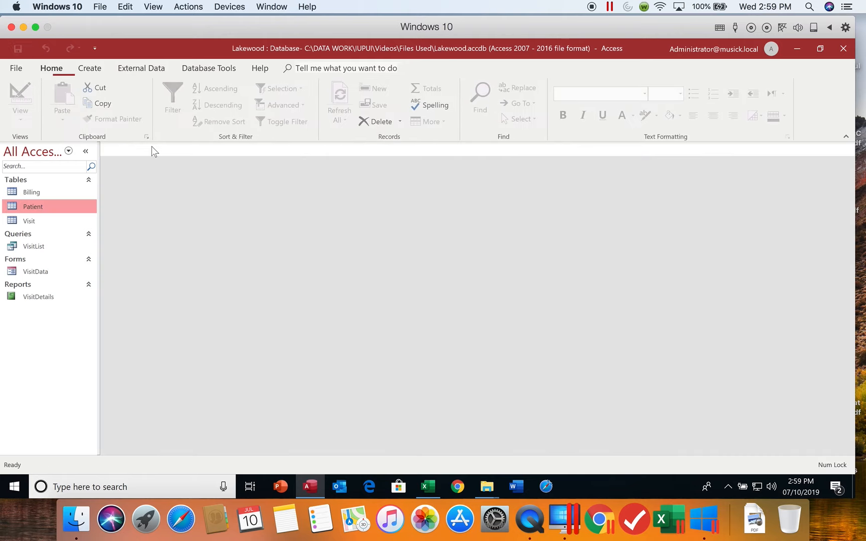
double_click(43, 207)
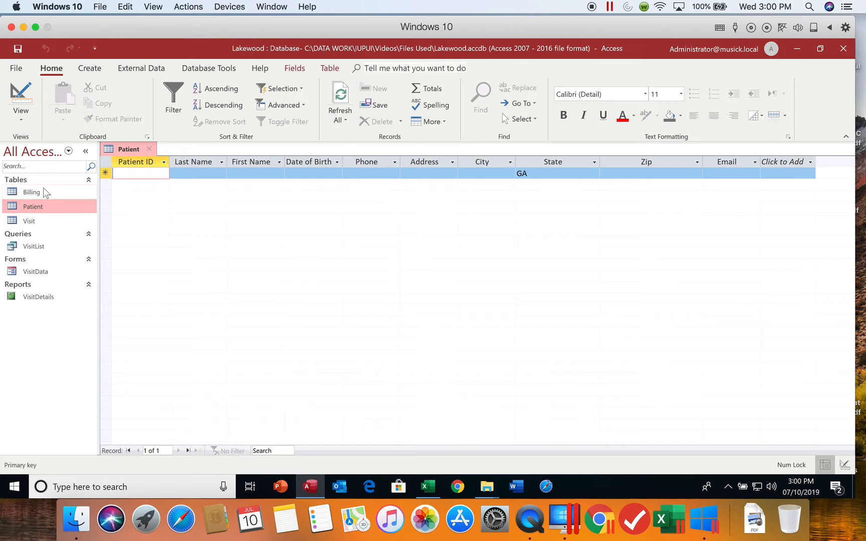
left_click(150, 148)
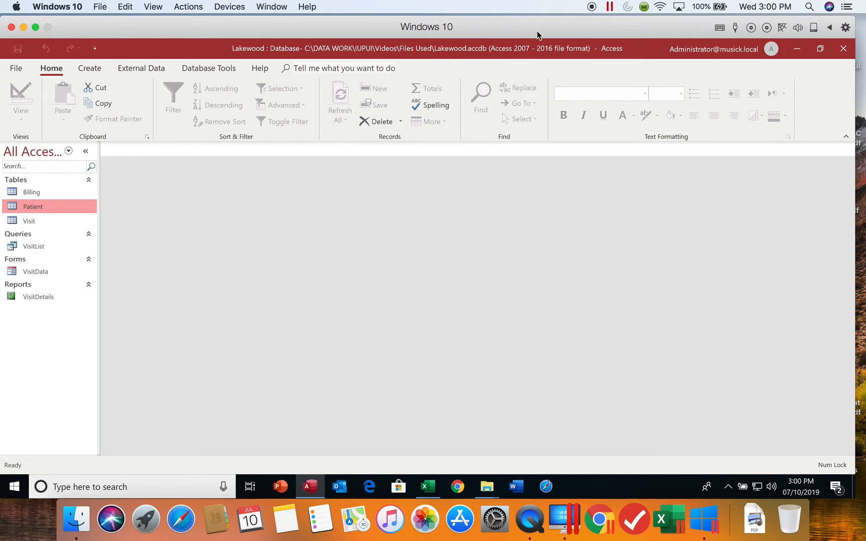